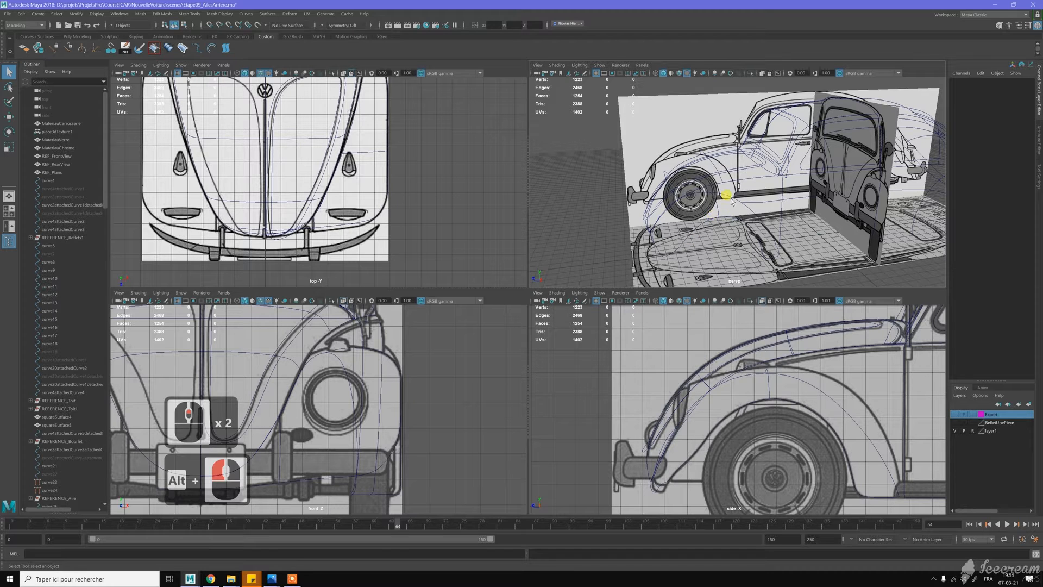
# Step: Select the front fender curve, examine the fender and headlight shapes in both Beetle reference photos in Photos, and return to Maya
pyautogui.click(731, 198)
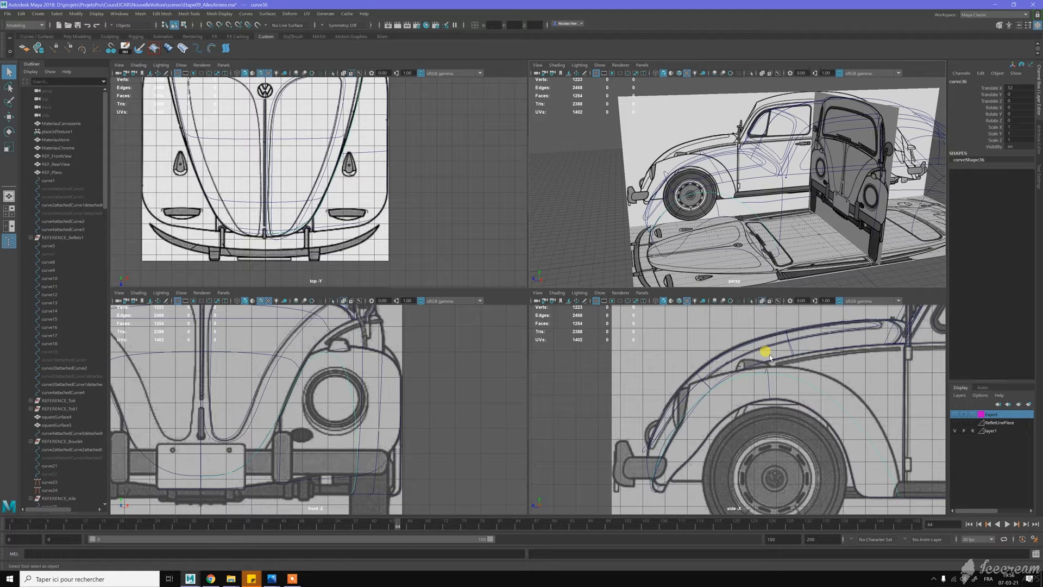
pyautogui.scroll(1, 722, 365)
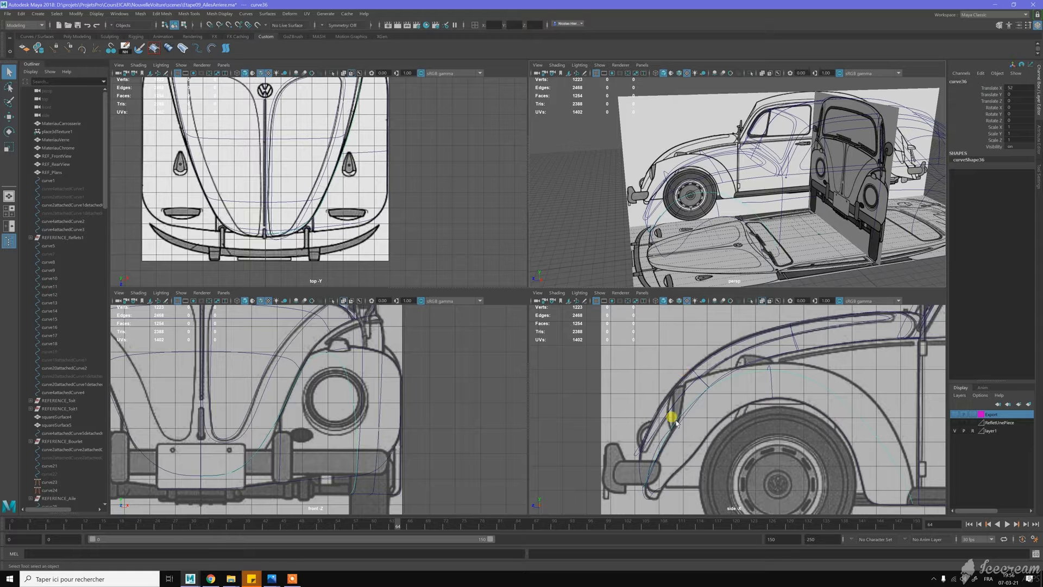
pyautogui.click(271, 579)
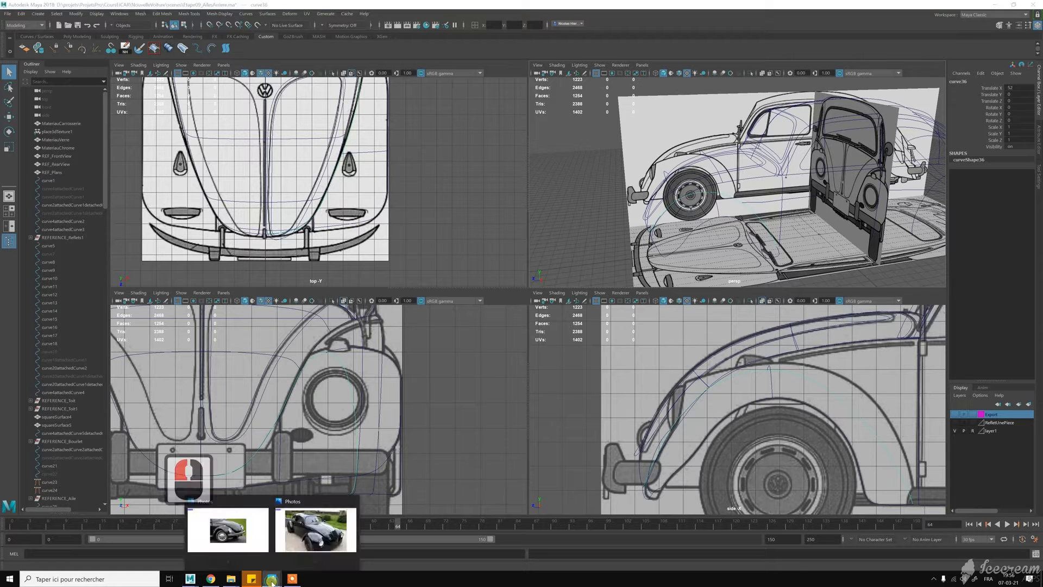
pyautogui.click(314, 530)
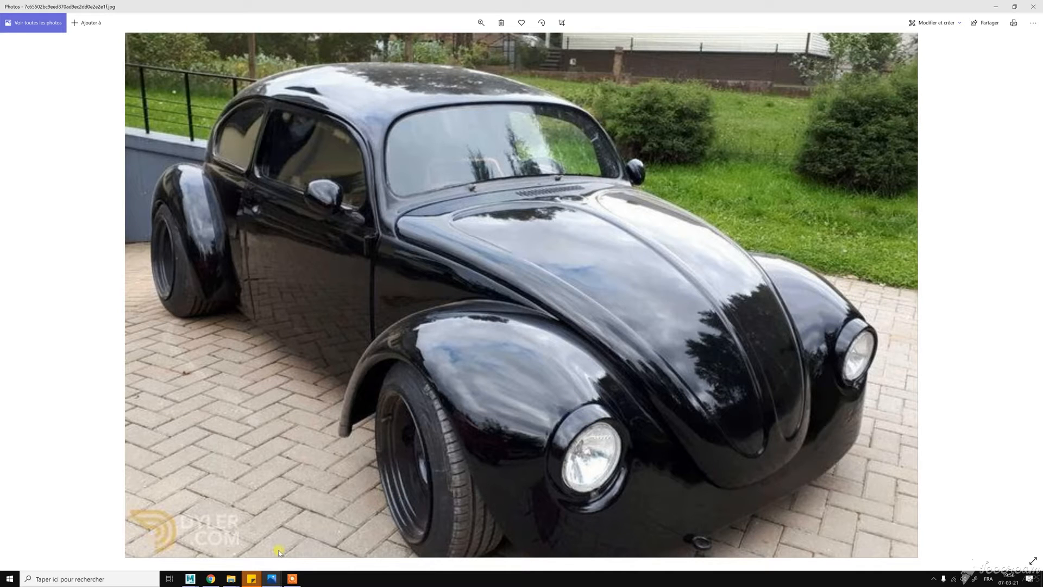
pyautogui.moveTo(272, 578)
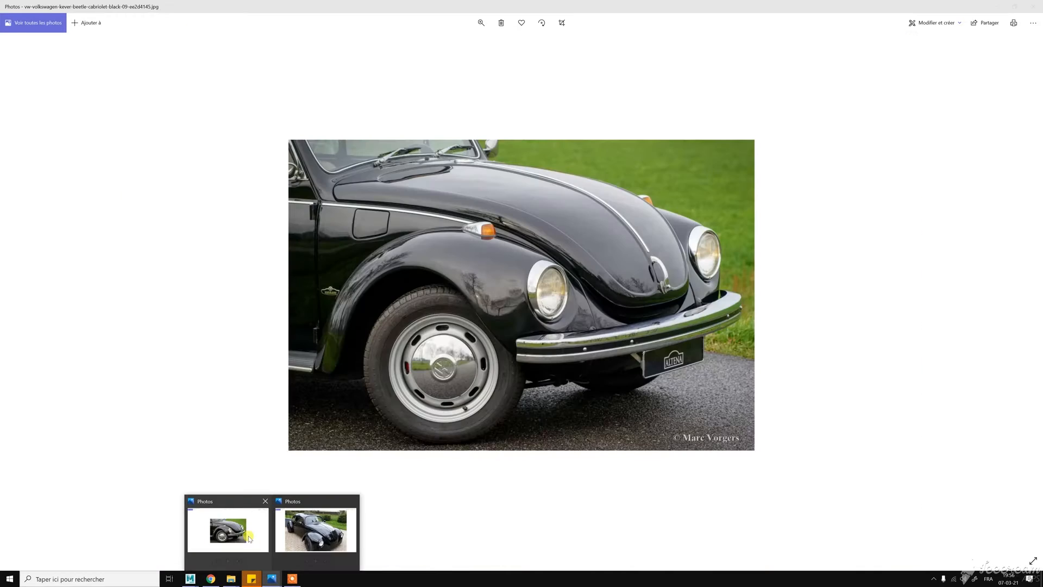
pyautogui.click(250, 538)
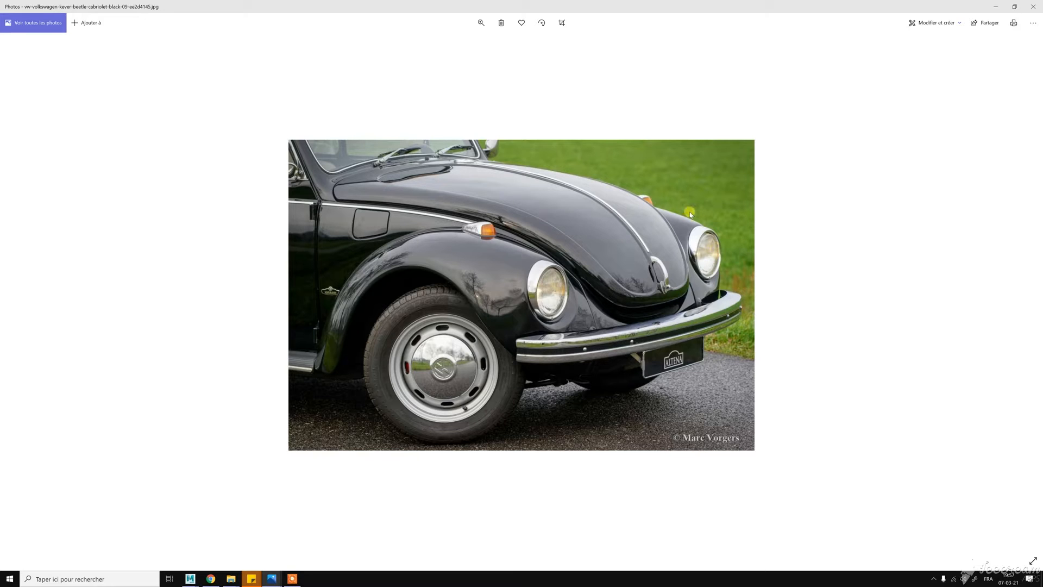
pyautogui.click(717, 260)
pyautogui.click(190, 578)
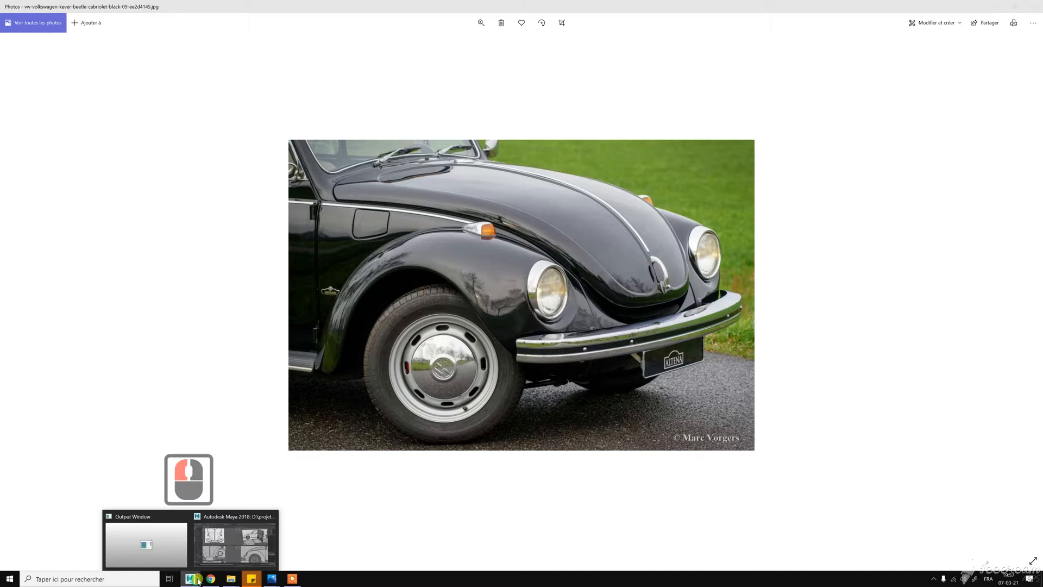
pyautogui.click(217, 549)
# Step: Show the fender curve's edit points in the side view and move the two behind the wheel's centre onto the blueprint's fender outline
pyautogui.keyDown('alt'); pyautogui.moveTo(817, 369); pyautogui.dragTo(733, 345, button='middle'); pyautogui.keyUp('alt')
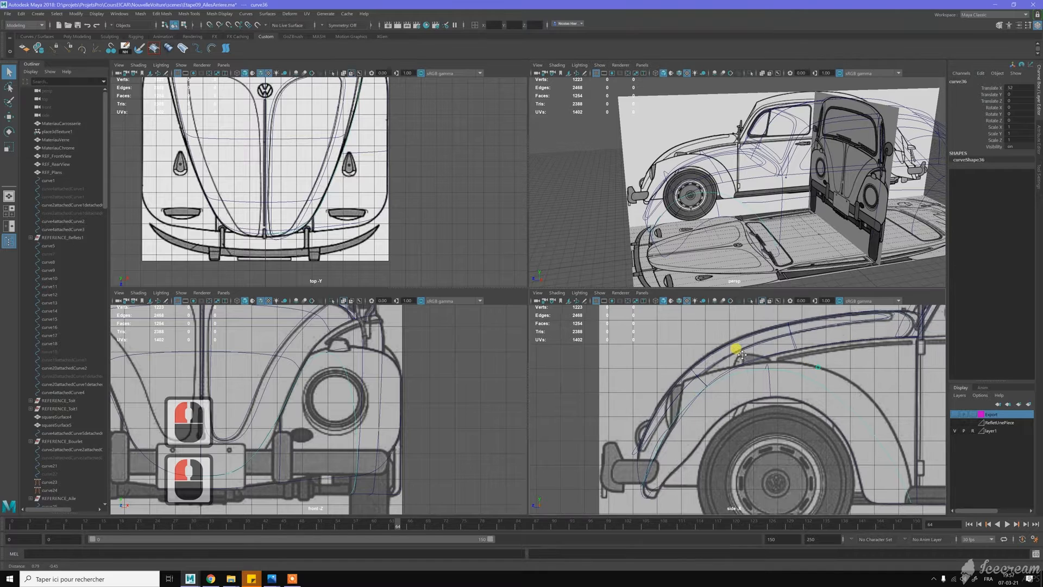
pyautogui.scroll(2, 740, 354)
pyautogui.moveTo(735, 360); pyautogui.dragTo(737, 383, button='right')
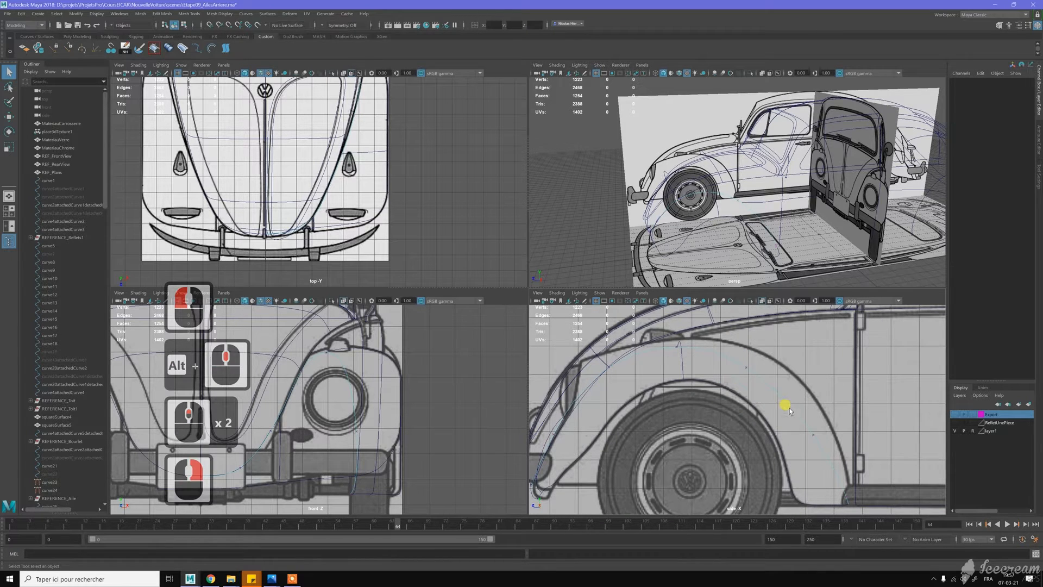
pyautogui.click(831, 462)
pyautogui.press('w')
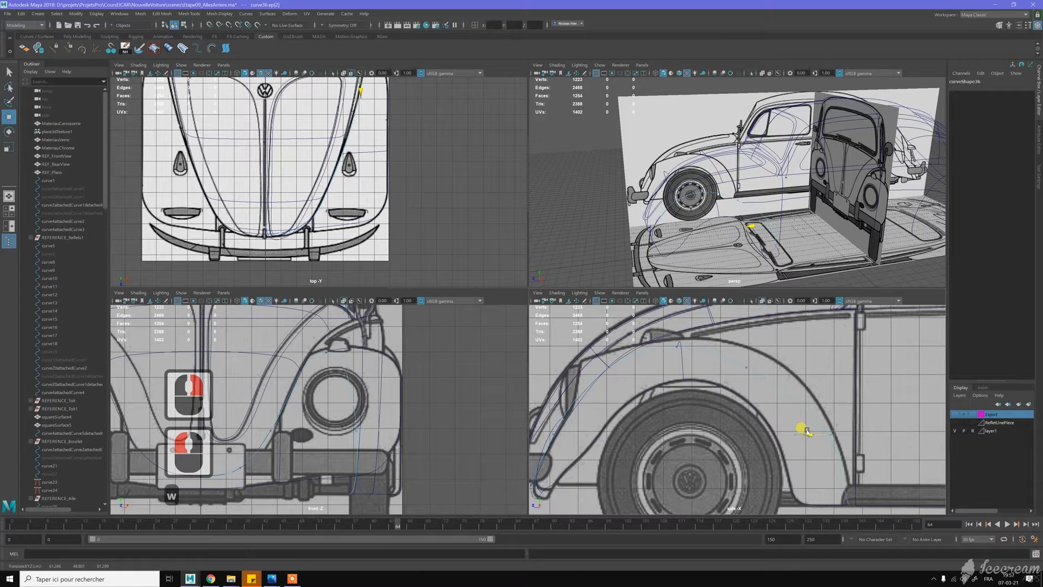
pyautogui.moveTo(808, 432); pyautogui.dragTo(812, 432)
pyautogui.click(716, 366)
pyautogui.moveTo(717, 368); pyautogui.dragTo(756, 359)
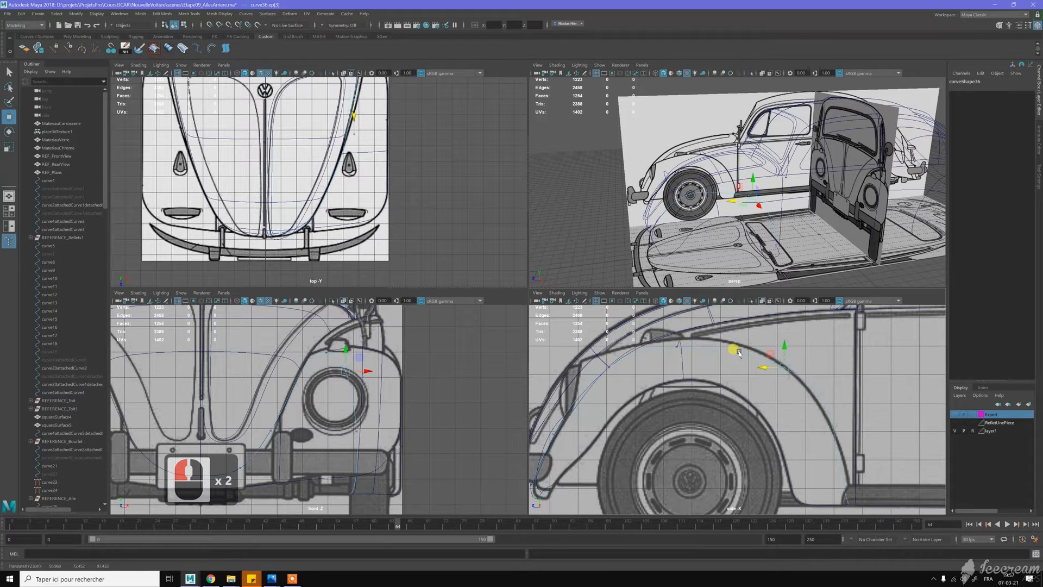
# Step: Align the edit point above the wheel with the fender's upper edge and refine the height of the next one behind it
pyautogui.moveTo(661, 327); pyautogui.dragTo(684, 359)
pyautogui.scroll(1, 684, 326)
pyautogui.scroll(2, 684, 326)
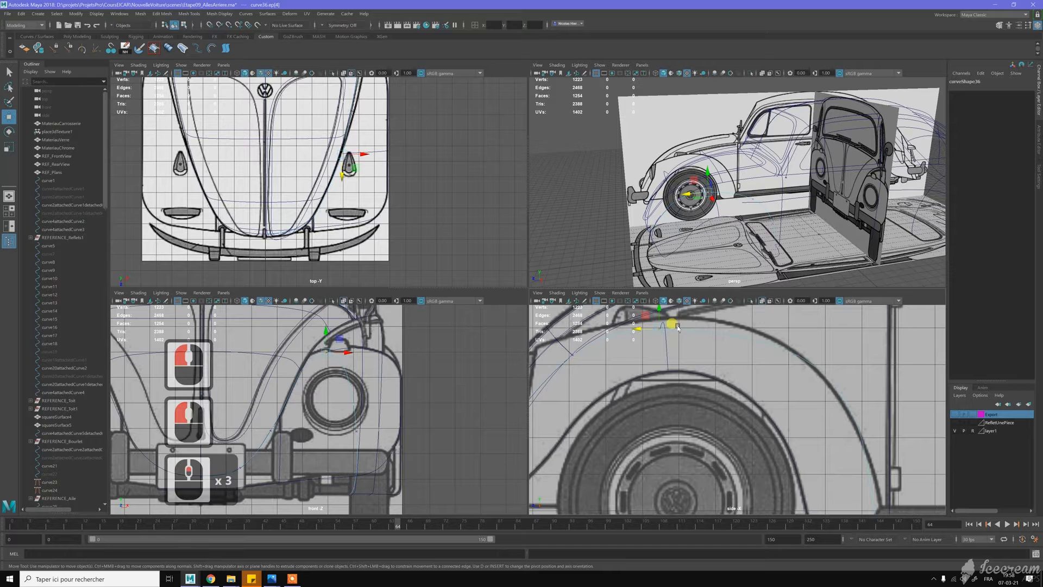
pyautogui.keyDown('alt'); pyautogui.moveTo(695, 355); pyautogui.dragTo(684, 348, button='middle'); pyautogui.keyUp('alt')
pyautogui.hotkey('ctrl', 'z')
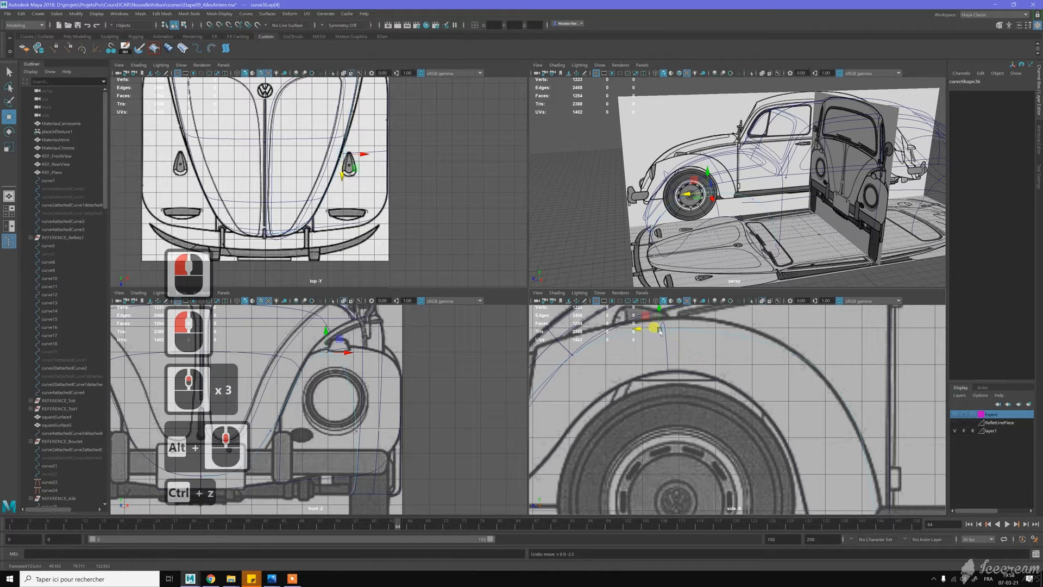
pyautogui.moveTo(658, 308)
pyautogui.mouseDown()
pyautogui.moveTo(645, 318)
pyautogui.moveTo(655, 318)
pyautogui.mouseUp()
pyautogui.moveTo(778, 336); pyautogui.dragTo(813, 378)
pyautogui.moveTo(797, 337); pyautogui.dragTo(798, 338)
# Step: Adjust the fender curve's lower rear edit points along the outline down to the running board
pyautogui.keyDown('alt'); pyautogui.moveTo(861, 468); pyautogui.dragTo(759, 415, button='middle'); pyautogui.keyUp('alt')
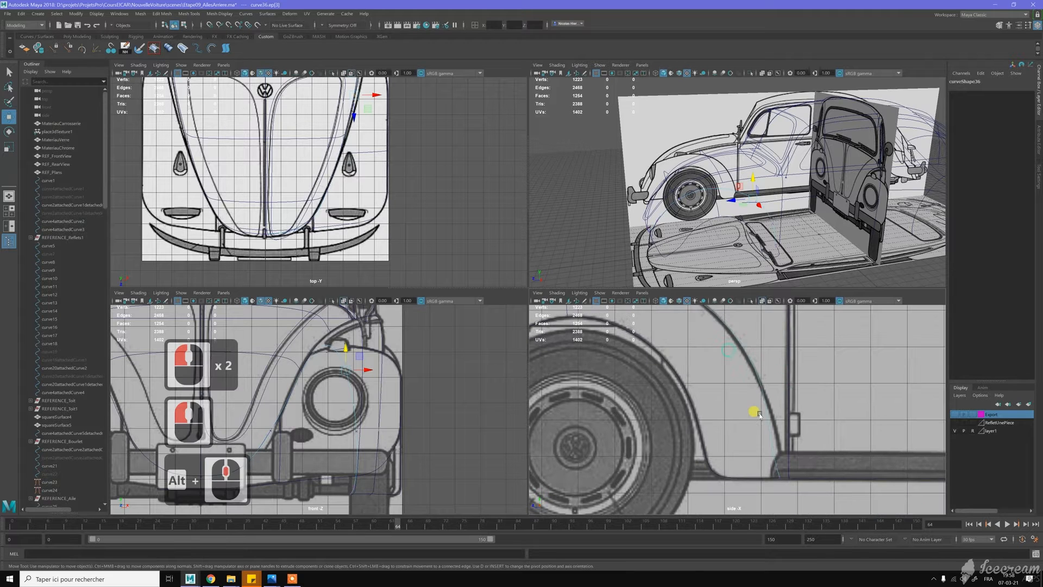
pyautogui.moveTo(722, 380); pyautogui.dragTo(773, 438)
pyautogui.keyDown('alt'); pyautogui.moveTo(773, 438); pyautogui.dragTo(707, 404, button='middle'); pyautogui.keyUp('alt')
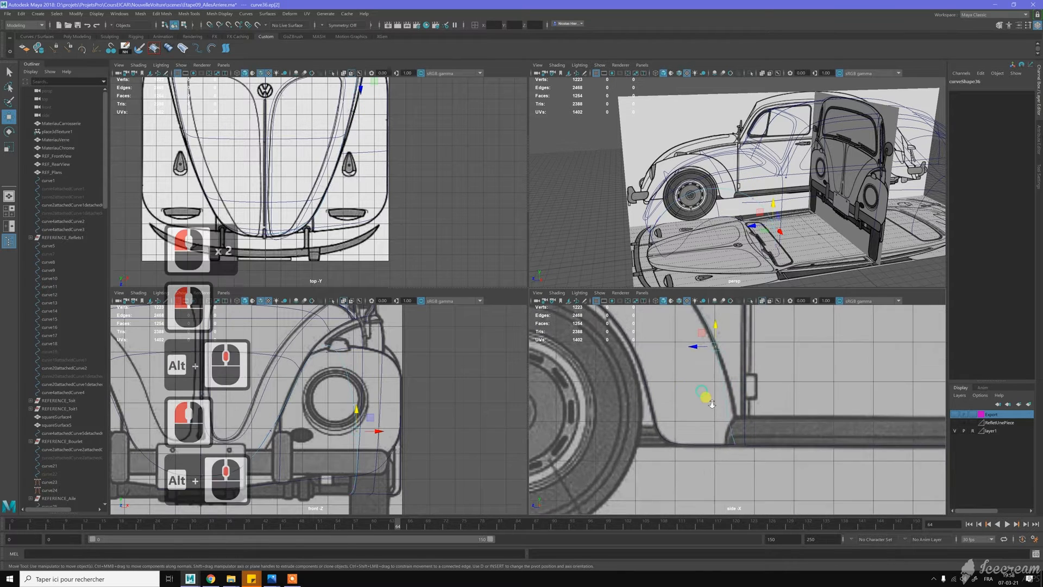
pyautogui.scroll(4, 706, 403)
pyautogui.moveTo(738, 450); pyautogui.dragTo(706, 438)
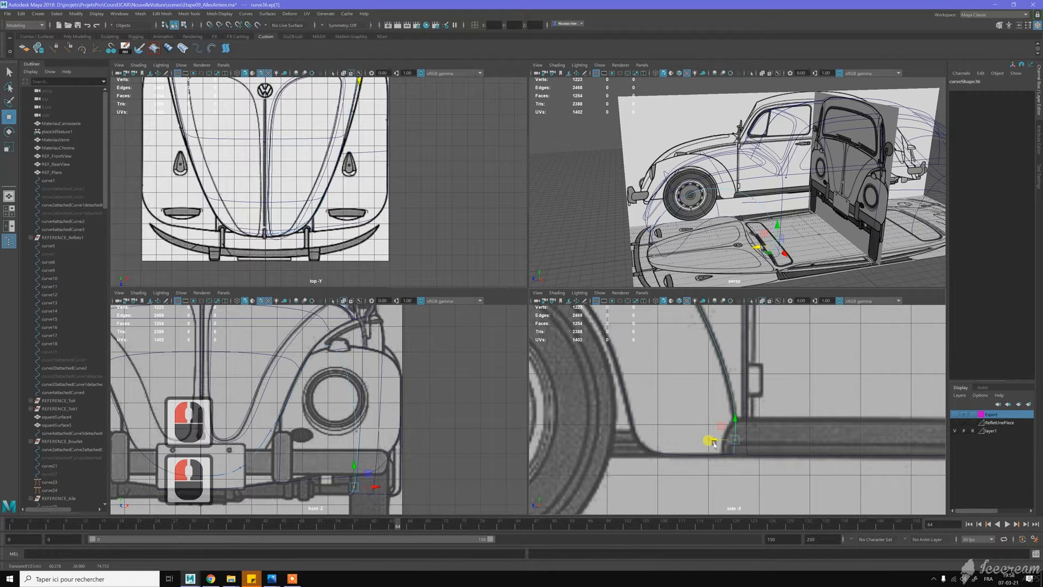
pyautogui.moveTo(832, 389); pyautogui.dragTo(827, 387, button='middle')
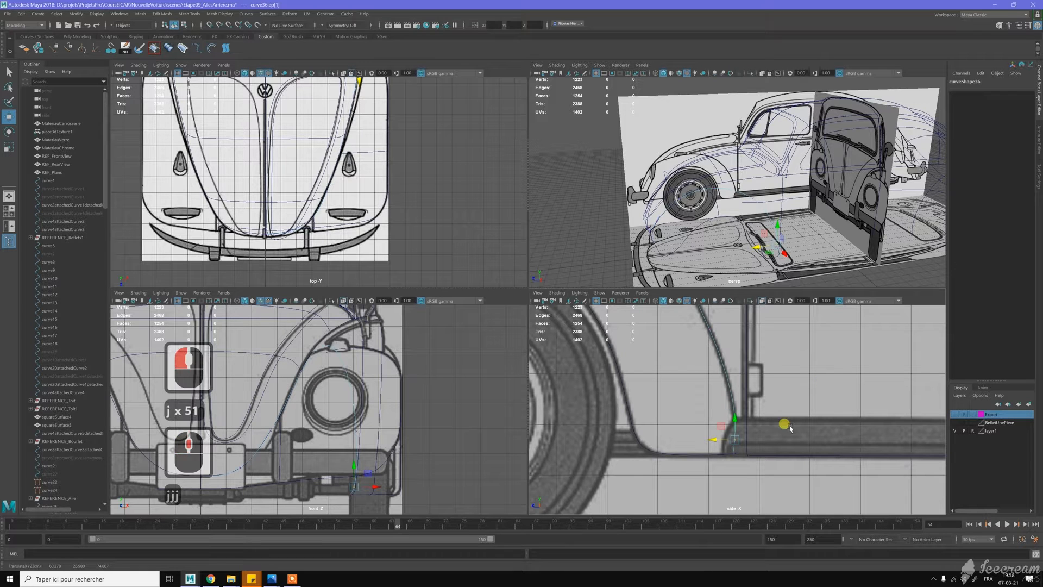
# Step: Set the Move tool's step snap to Off and select the fender curve's lowest edit point beside the running board
pyautogui.click(1036, 179)
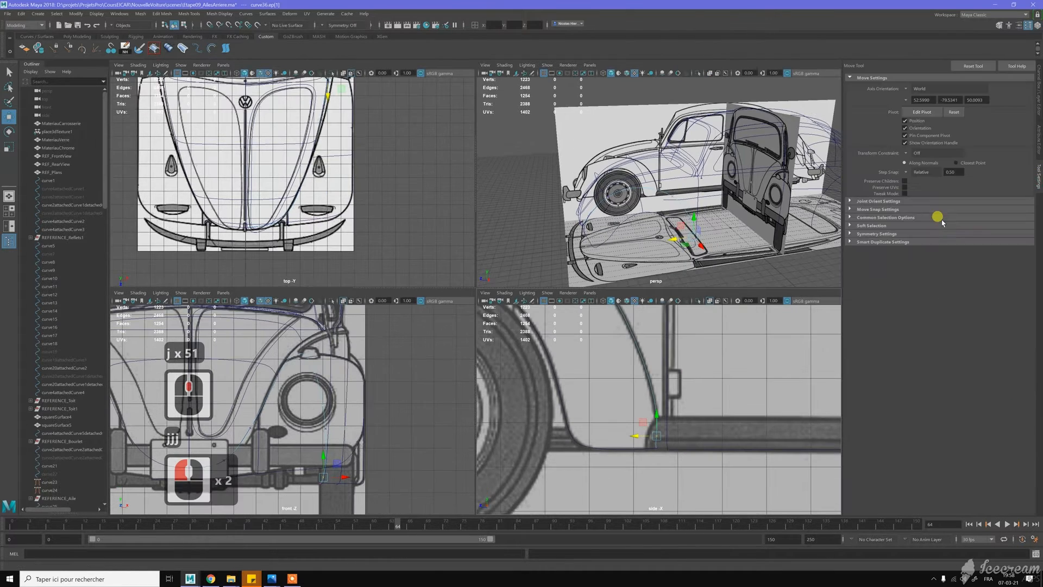
pyautogui.click(907, 172)
pyautogui.click(914, 174)
pyautogui.keyDown('alt'); pyautogui.moveTo(650, 474); pyautogui.dragTo(625, 416, button='middle'); pyautogui.keyUp('alt')
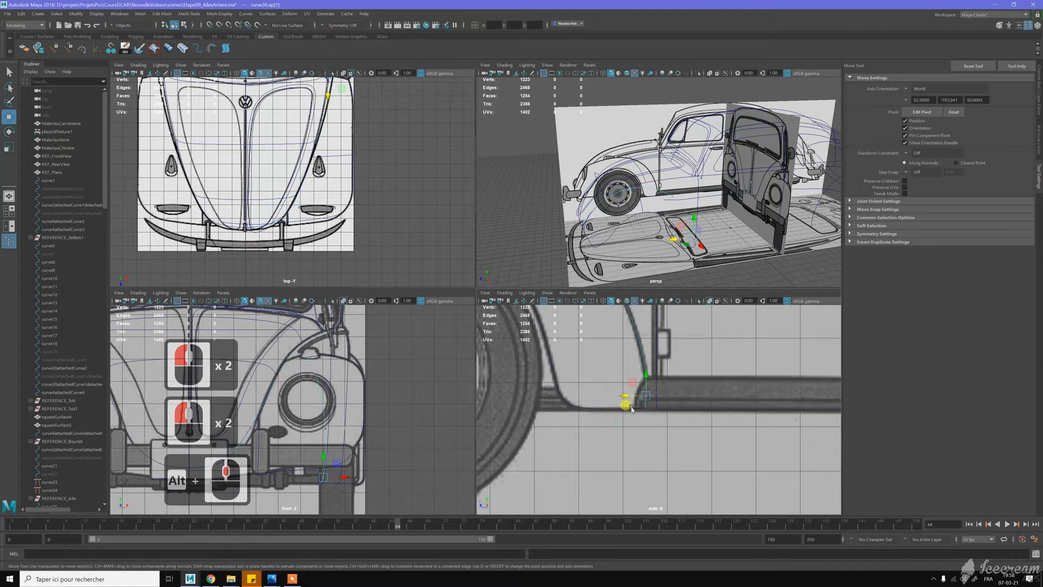
pyautogui.scroll(6, 632, 409)
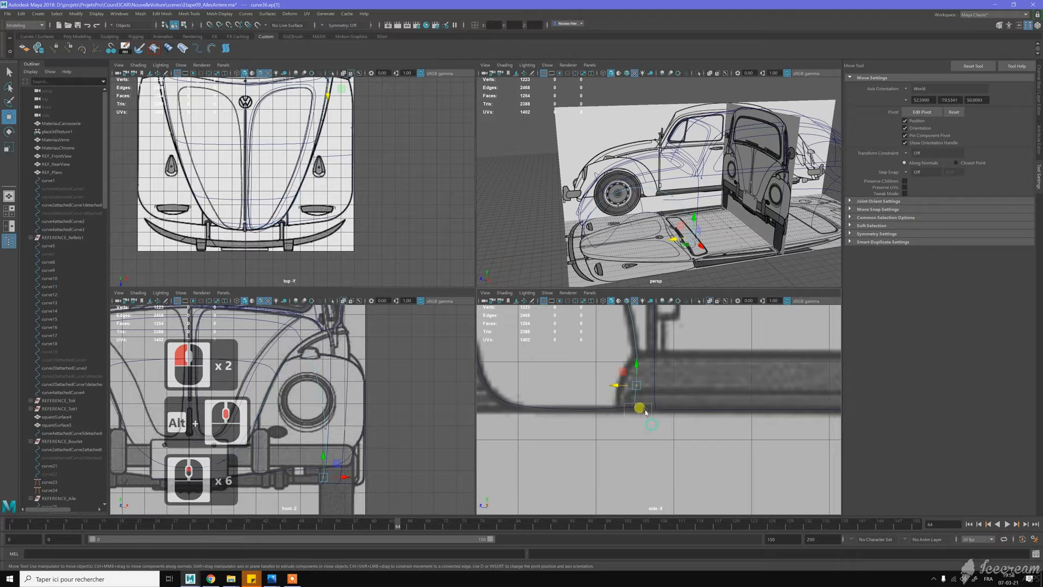
pyautogui.click(642, 409)
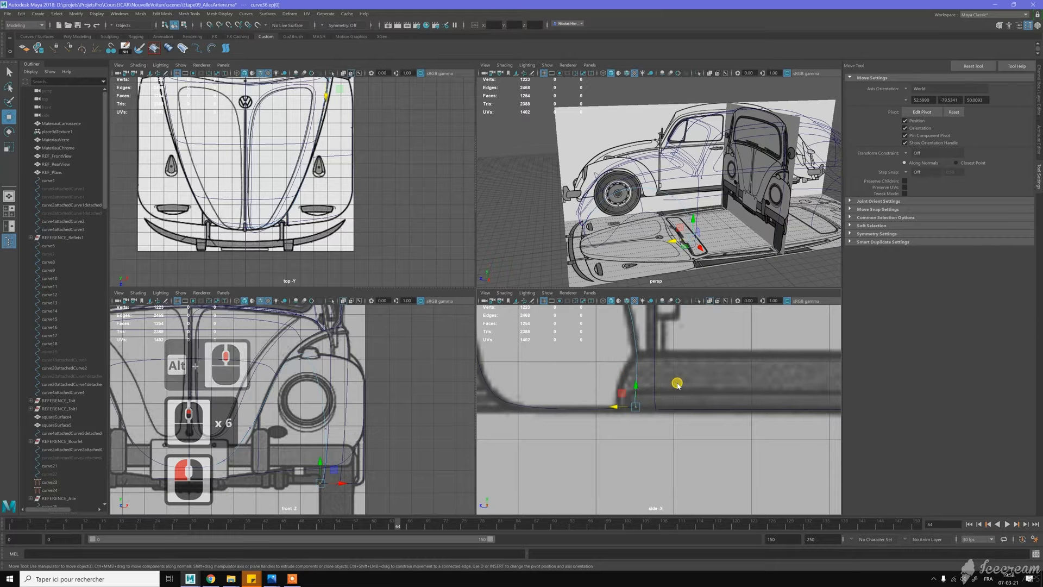
pyautogui.keyDown('shift'); pyautogui.click(681, 357); pyautogui.keyUp('shift')
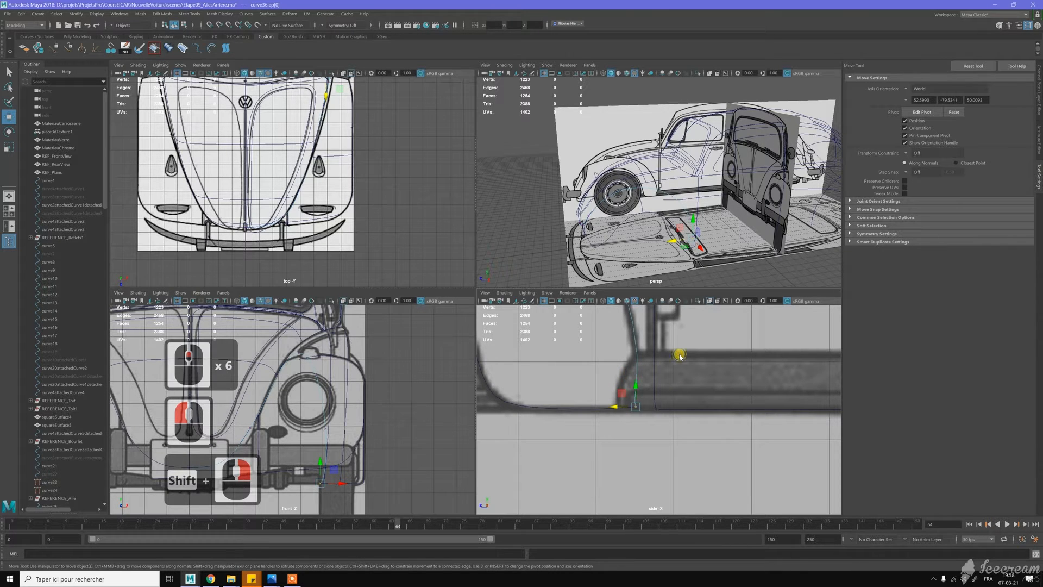
pyautogui.keyDown('shift'); pyautogui.click(672, 357); pyautogui.keyUp('shift')
pyautogui.press('w')
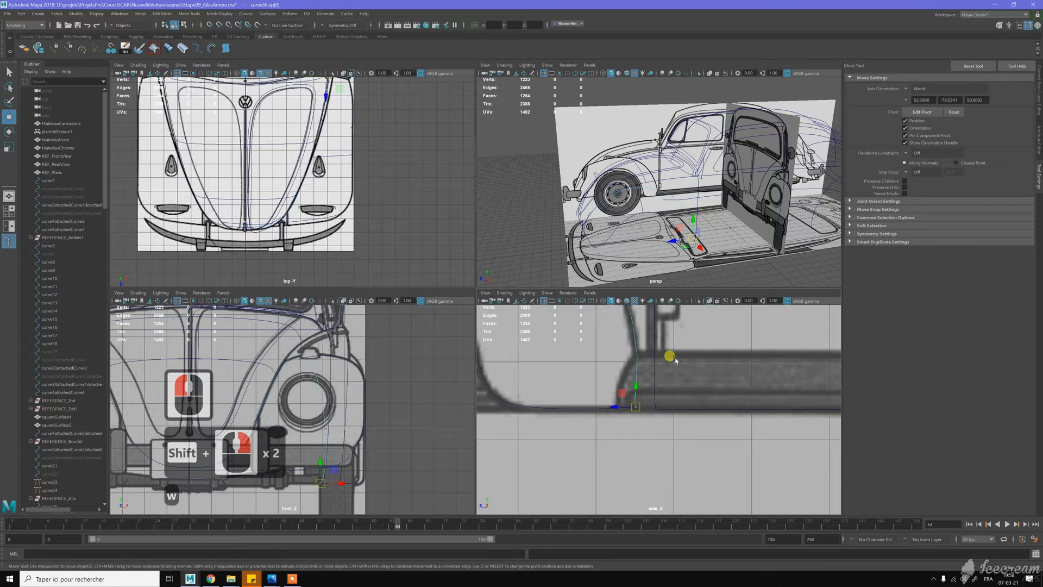
pyautogui.keyDown('shift'); pyautogui.rightClick(634, 338); pyautogui.keyUp('shift')
pyautogui.keyDown('shift'); pyautogui.moveTo(658, 326); pyautogui.dragTo(657, 326, button='right'); pyautogui.keyUp('shift')
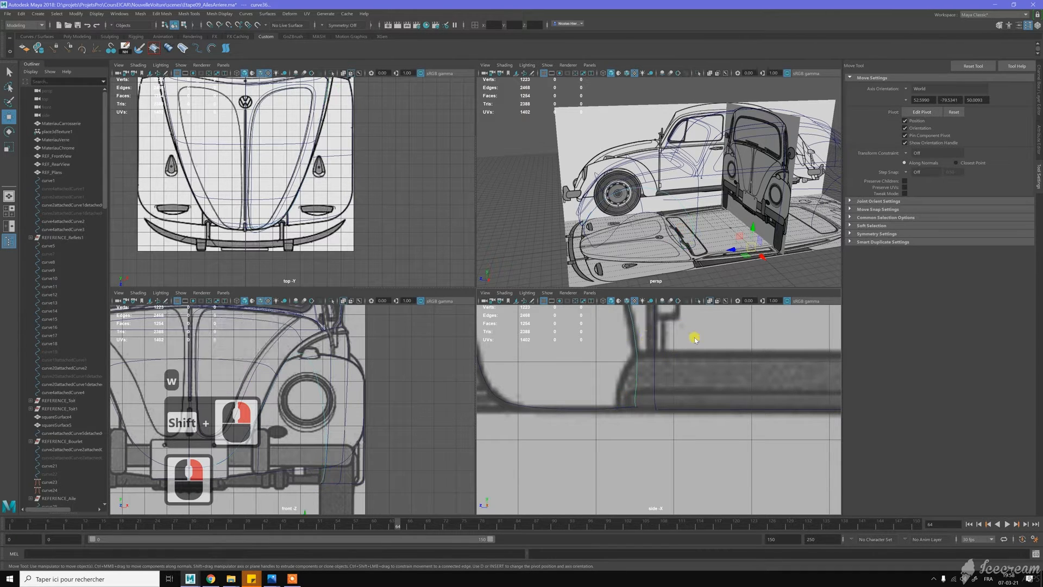
pyautogui.keyDown('shift'); pyautogui.rightClick(651, 346); pyautogui.keyUp('shift')
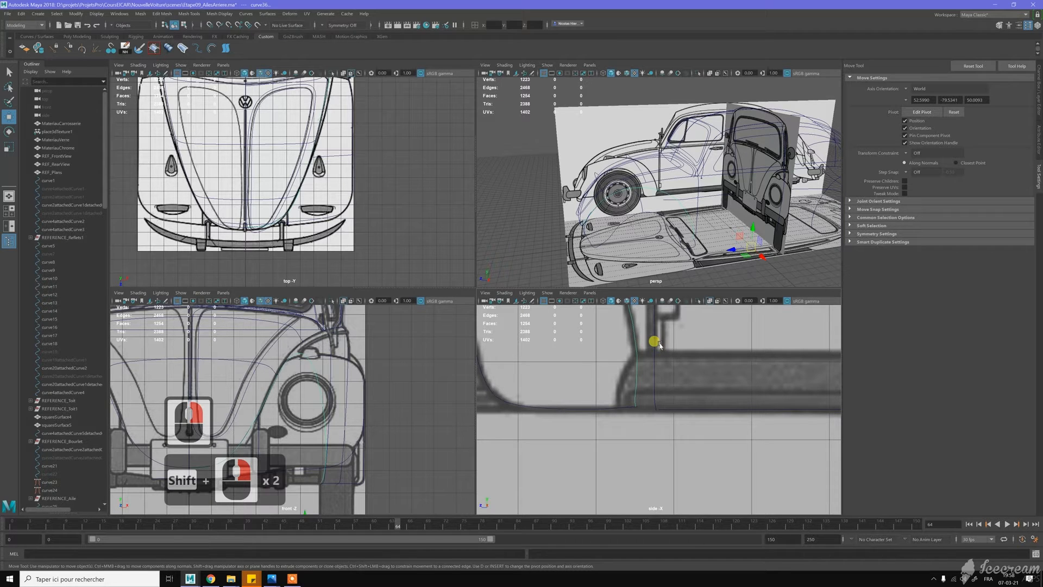
# Step: Show the fender curve's control vertices and move the lowest ones to follow the fender's rear lower edge beside the running board
pyautogui.moveTo(672, 357); pyautogui.dragTo(637, 356, button='right')
pyautogui.scroll(5, 629, 388)
pyautogui.moveTo(608, 382)
pyautogui.mouseDown()
pyautogui.moveTo(630, 398)
pyautogui.moveTo(598, 393)
pyautogui.mouseUp()
pyautogui.keyDown('alt'); pyautogui.moveTo(647, 334); pyautogui.dragTo(651, 382, button='middle'); pyautogui.keyUp('alt')
pyautogui.moveTo(635, 352)
pyautogui.mouseDown()
pyautogui.moveTo(651, 375)
pyautogui.moveTo(616, 361)
pyautogui.mouseUp()
pyautogui.moveTo(612, 432)
pyautogui.mouseDown()
pyautogui.moveTo(638, 452)
pyautogui.moveTo(608, 444)
pyautogui.mouseUp()
# Step: Check the fender curve against the side blueprint along its top and front, selecting the control vertex near the headlight
pyautogui.scroll(-7, 615, 440)
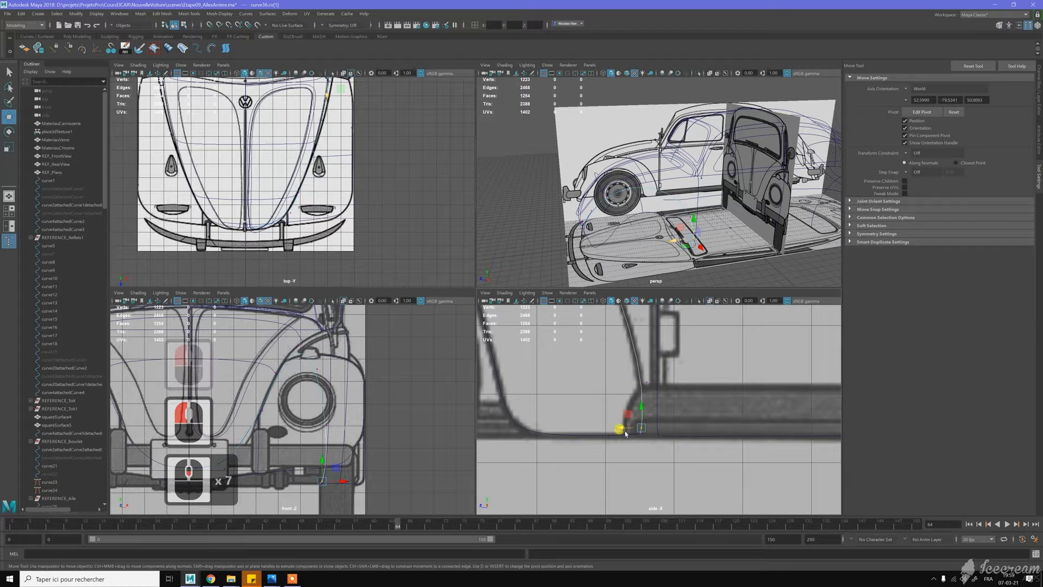
pyautogui.scroll(-8, 625, 433)
pyautogui.keyDown('alt'); pyautogui.moveTo(590, 340); pyautogui.dragTo(752, 420, button='middle'); pyautogui.keyUp('alt')
pyautogui.keyDown('alt'); pyautogui.moveTo(688, 380); pyautogui.dragTo(730, 398, button='middle'); pyautogui.keyUp('alt')
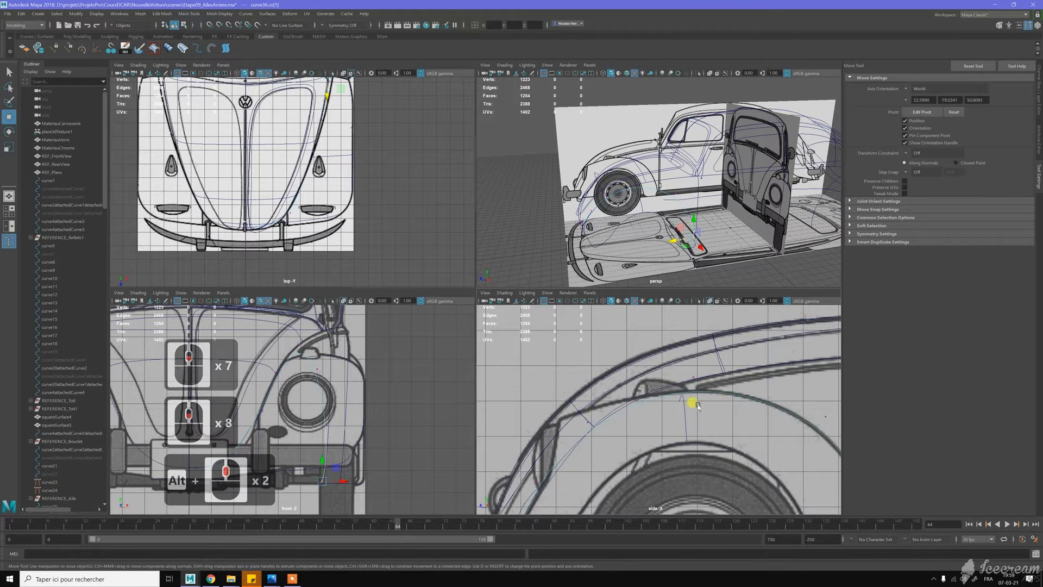
pyautogui.scroll(1, 659, 406)
pyautogui.keyDown('alt'); pyautogui.moveTo(634, 387); pyautogui.dragTo(692, 354, button='middle'); pyautogui.keyUp('alt')
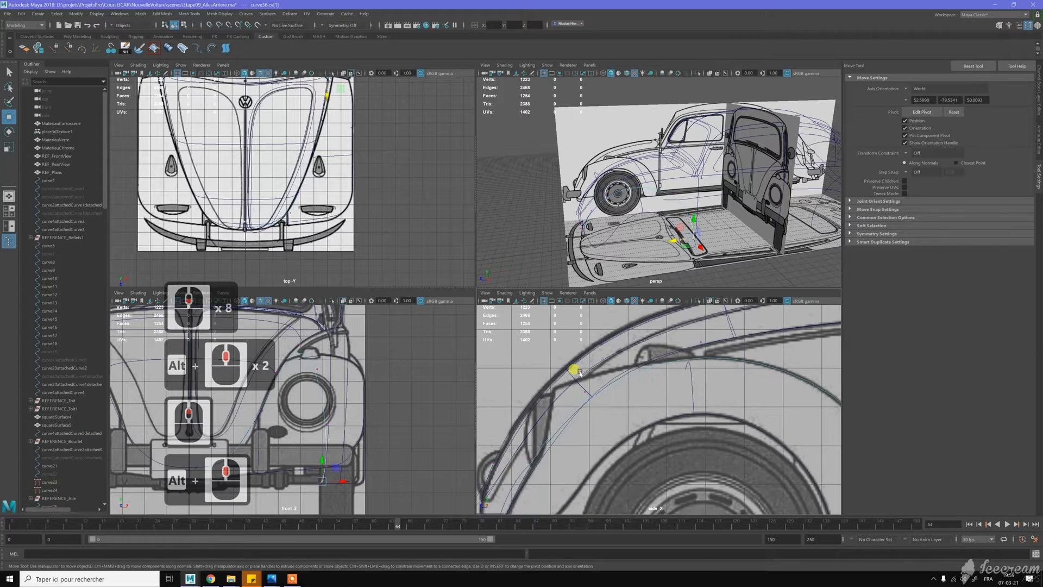
pyautogui.keyDown('alt'); pyautogui.scroll(-2, 575, 387); pyautogui.keyUp('alt')
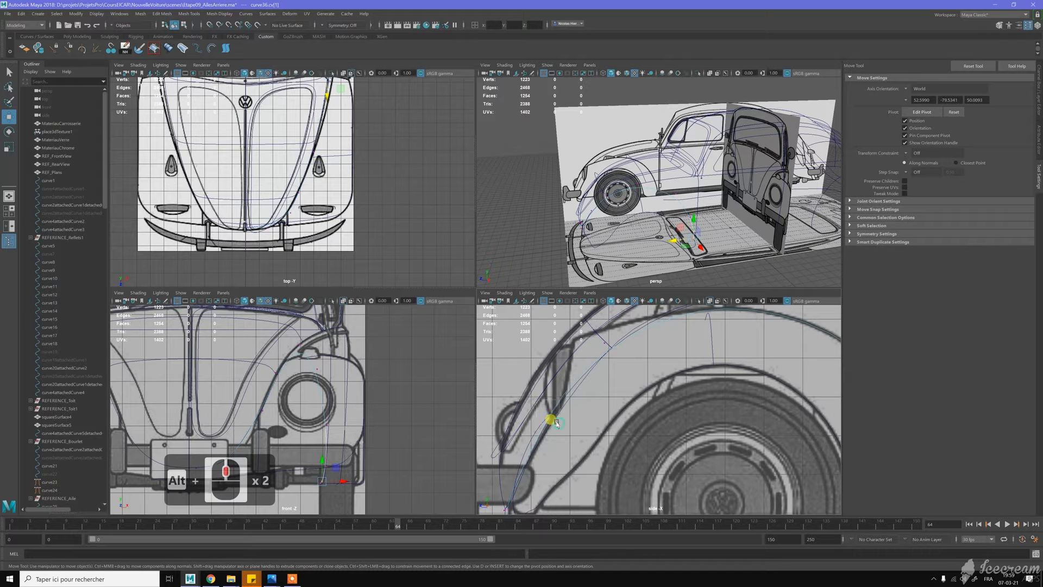
pyautogui.click(530, 406)
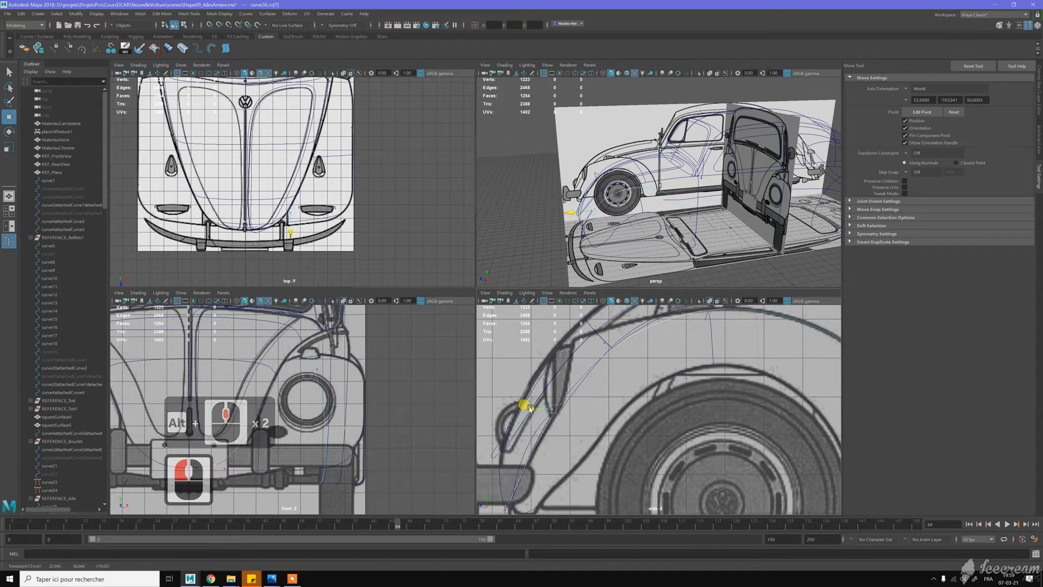
pyautogui.click(612, 209)
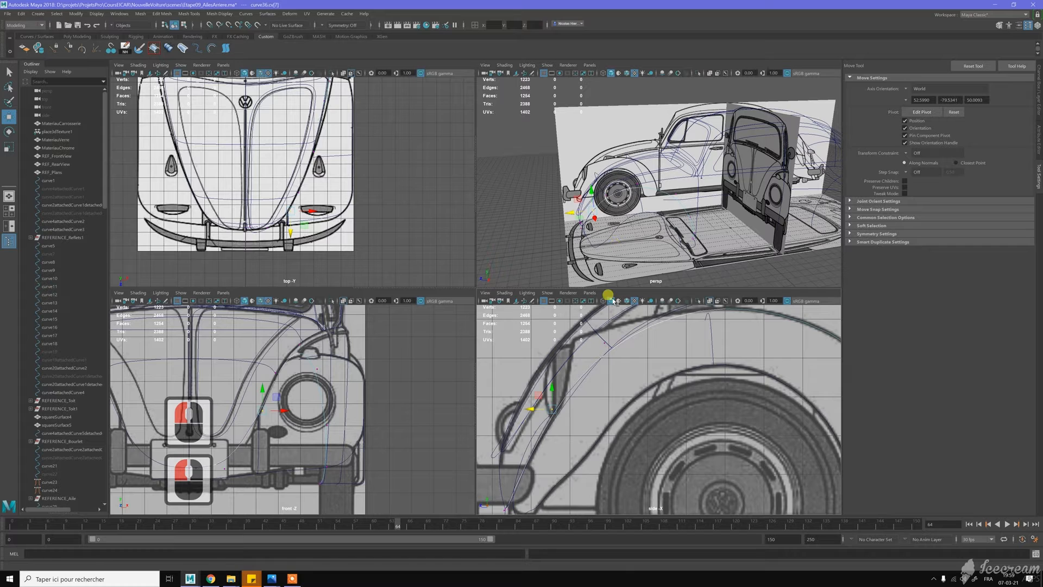
pyautogui.scroll(-3, 613, 366)
pyautogui.keyDown('alt'); pyautogui.moveTo(613, 366); pyautogui.dragTo(589, 361, button='middle'); pyautogui.keyUp('alt')
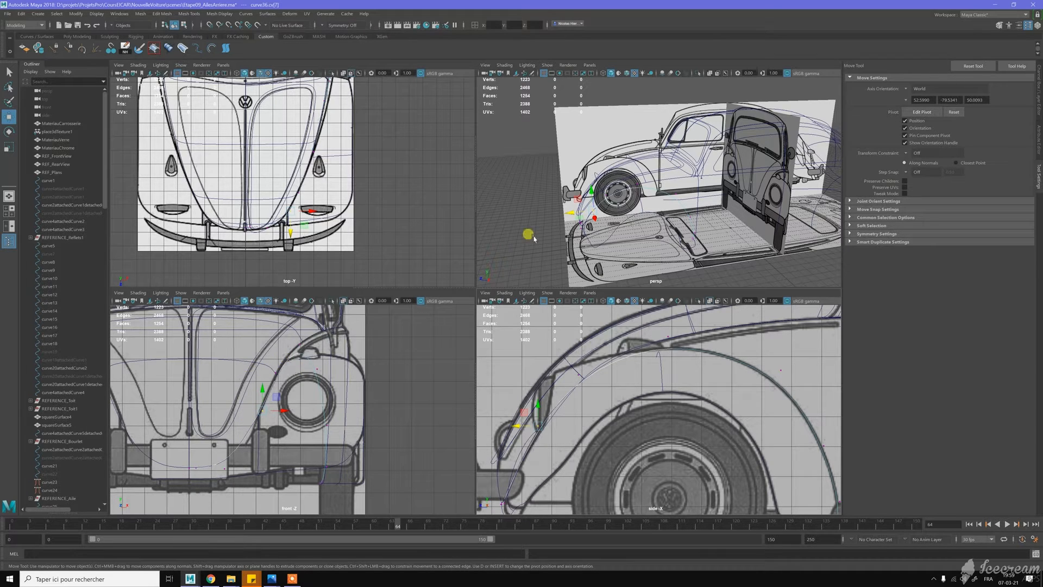
# Step: Inspect the fender curves from several angles in the perspective view, selecting the wheel-arch curve to check its path, and clear the selection
pyautogui.scroll(2, 641, 194)
pyautogui.moveTo(639, 192)
pyautogui.keyDown('alt'); pyautogui.mouseDown()
pyautogui.moveTo(742, 209)
pyautogui.moveTo(703, 217)
pyautogui.moveTo(680, 197)
pyautogui.moveTo(627, 196)
pyautogui.mouseUp(); pyautogui.keyUp('alt')
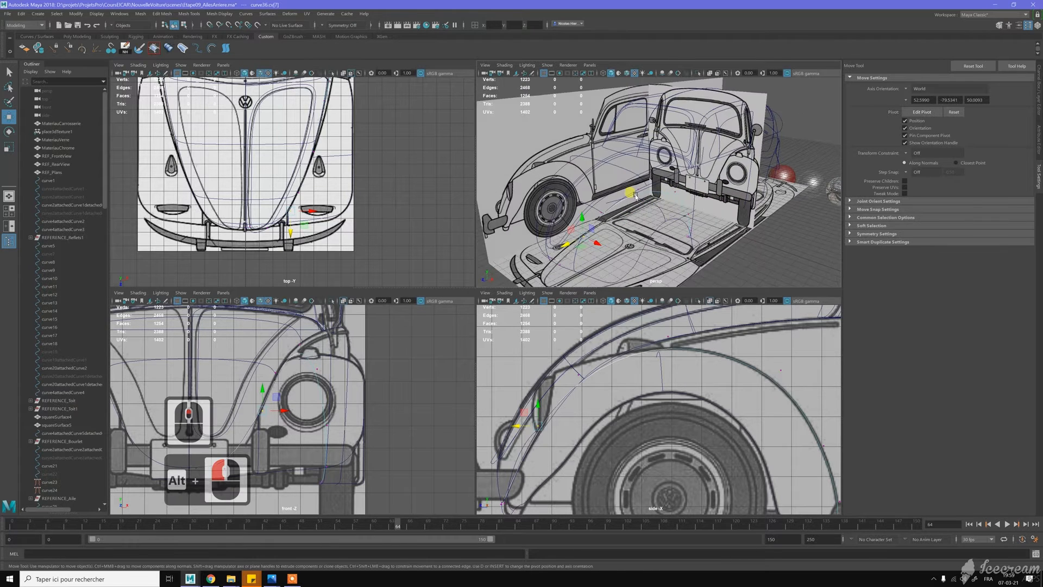
pyautogui.click(658, 226)
pyautogui.click(658, 227)
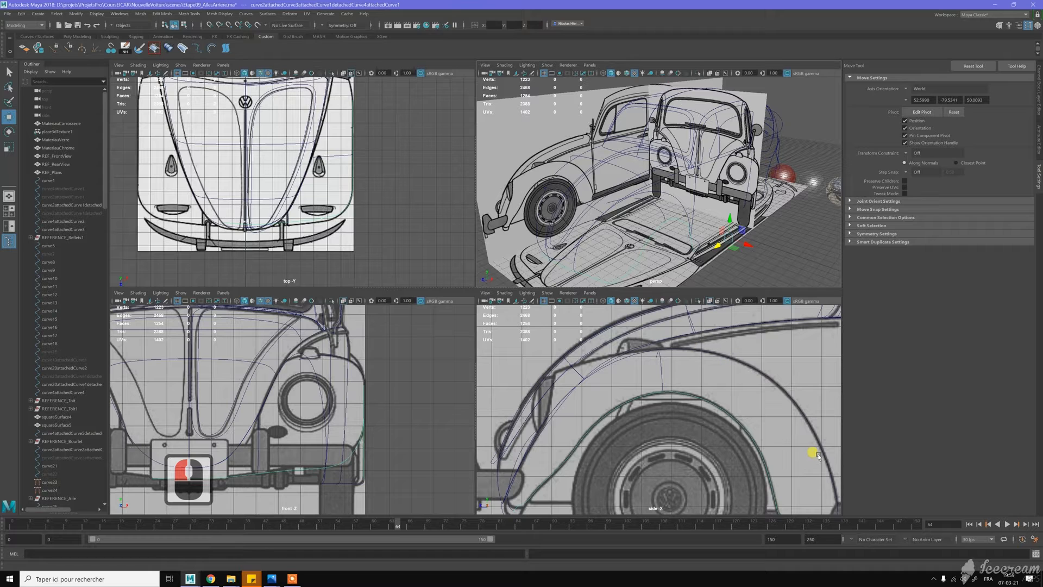
pyautogui.keyDown('alt'); pyautogui.moveTo(701, 190); pyautogui.dragTo(731, 200); pyautogui.keyUp('alt')
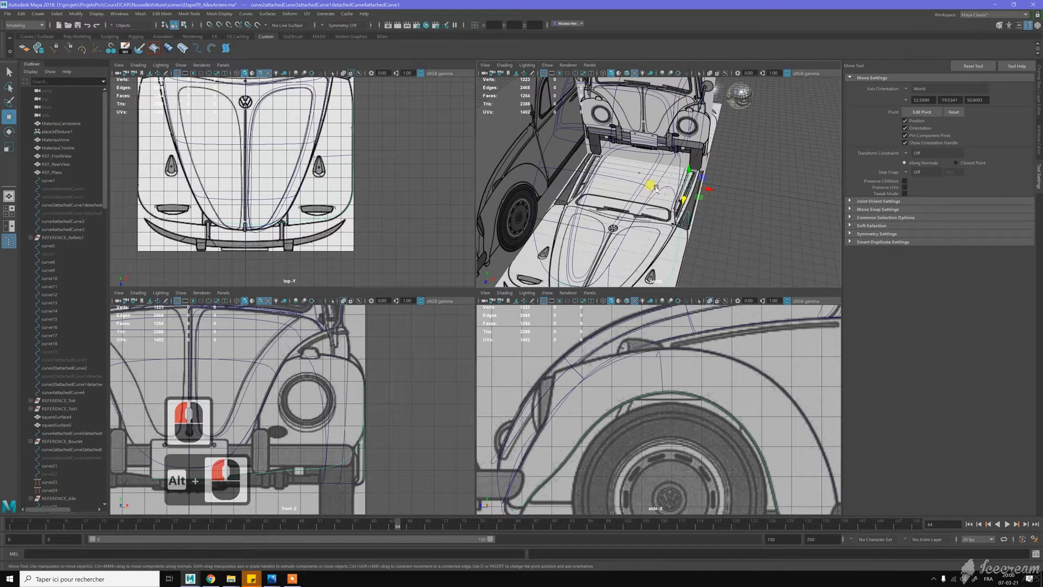
pyautogui.keyDown('alt'); pyautogui.moveTo(690, 225); pyautogui.dragTo(608, 212); pyautogui.keyUp('alt')
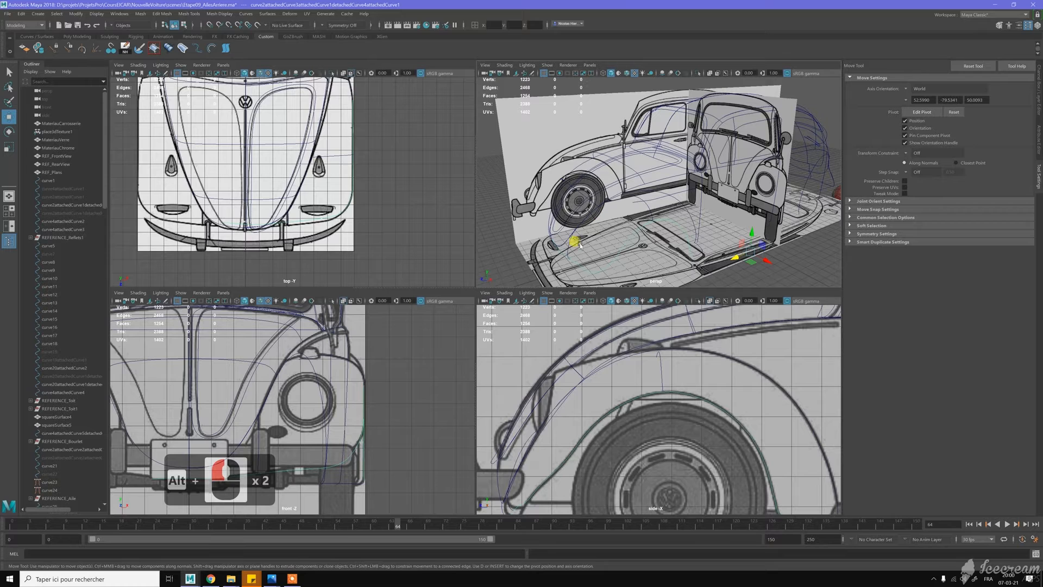
pyautogui.click(386, 405)
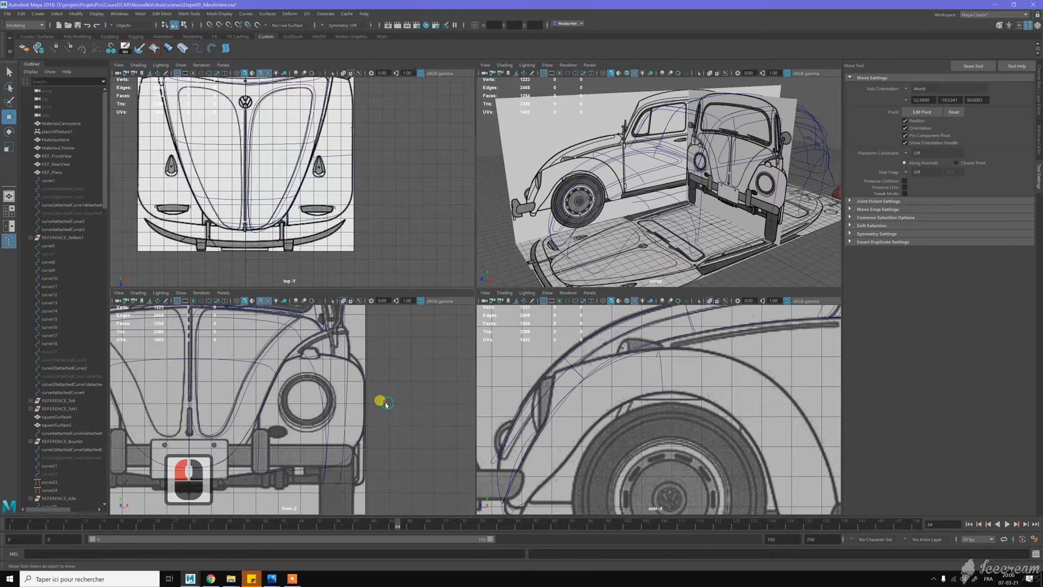